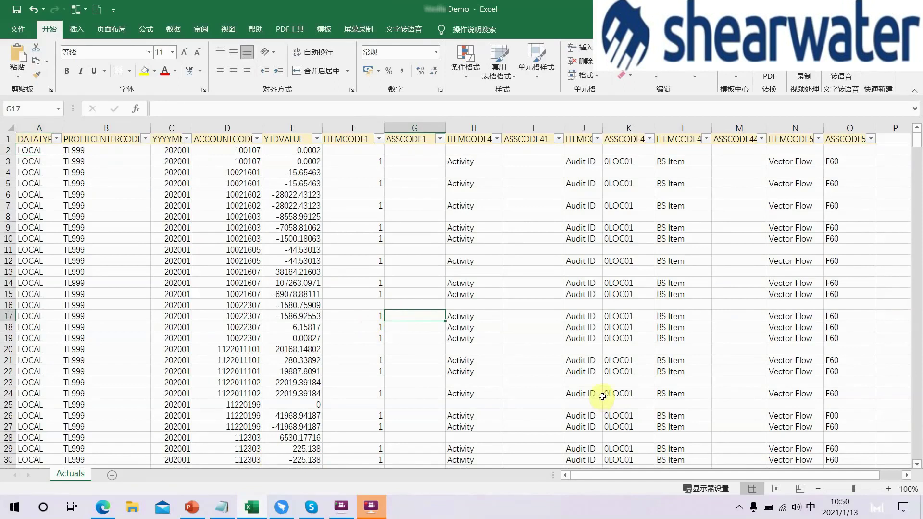
Check the IFRS and LOCAL values in Excel's DATATYPE filter, then switch to Adaptive Planning in Edge.
click(56, 139)
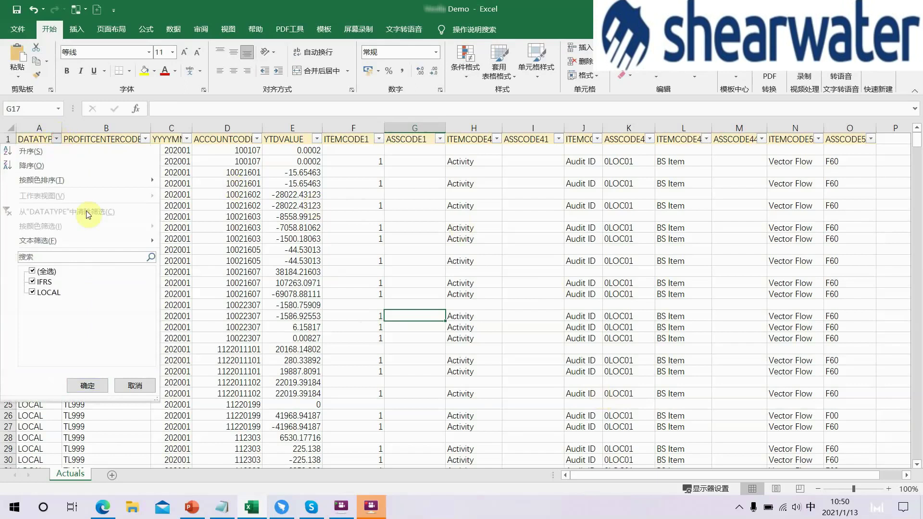
click(210, 187)
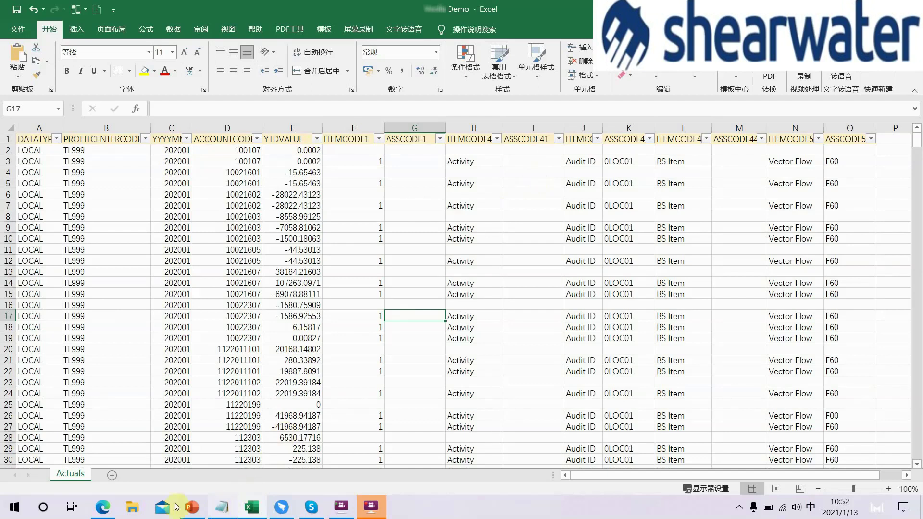
click(102, 507)
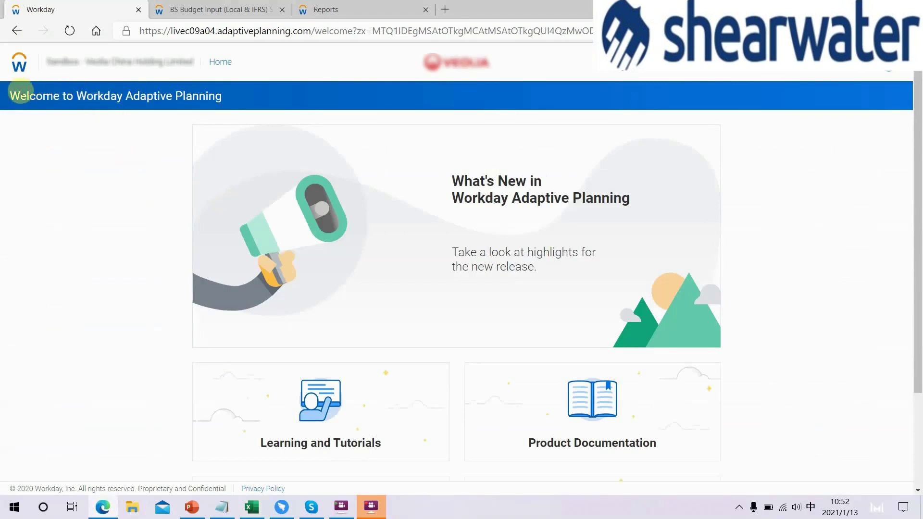
Navigate through the Workday menu's Integration section to the Design Integrations page.
click(18, 70)
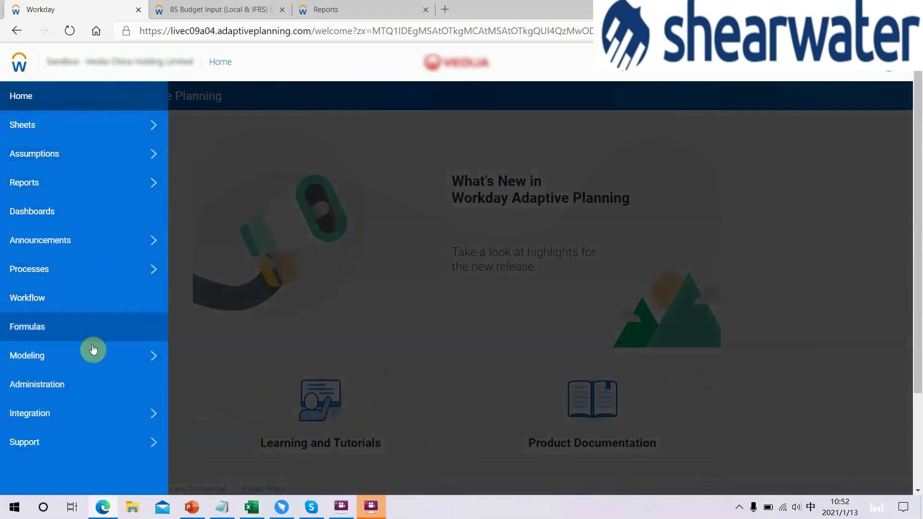
click(139, 420)
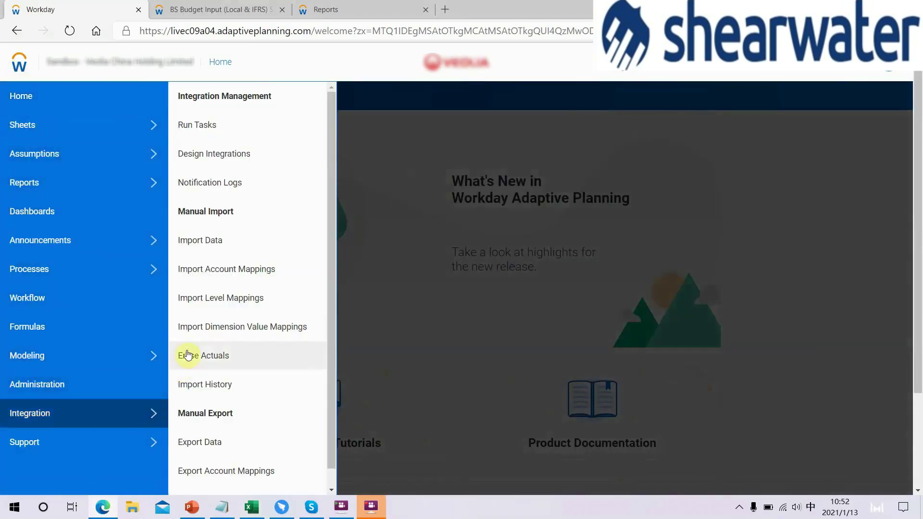
click(233, 155)
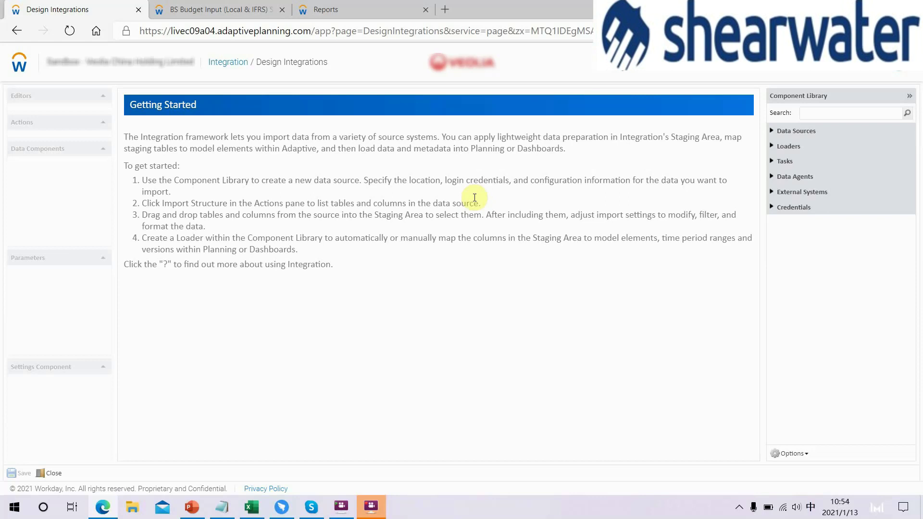
Show the four existing spreadsheet data sources and browse the new-source templates, cancelling without creating one.
click(791, 131)
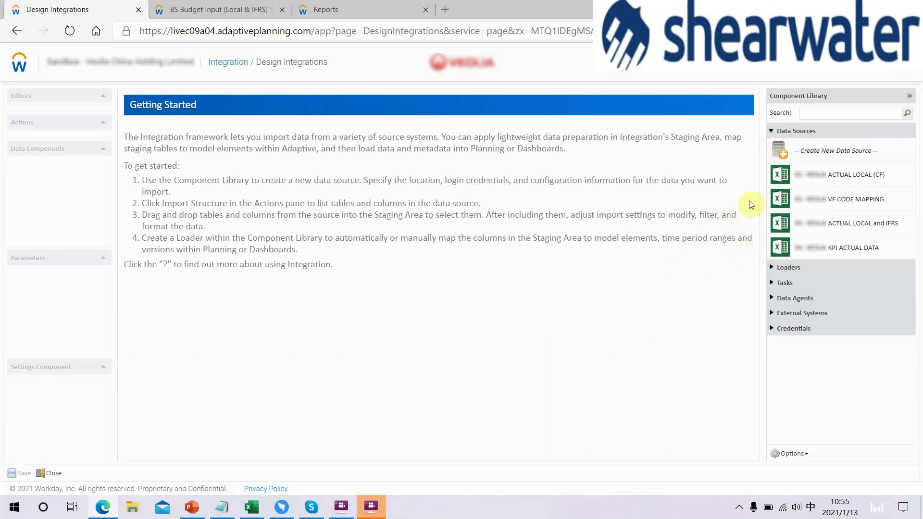
double_click(784, 151)
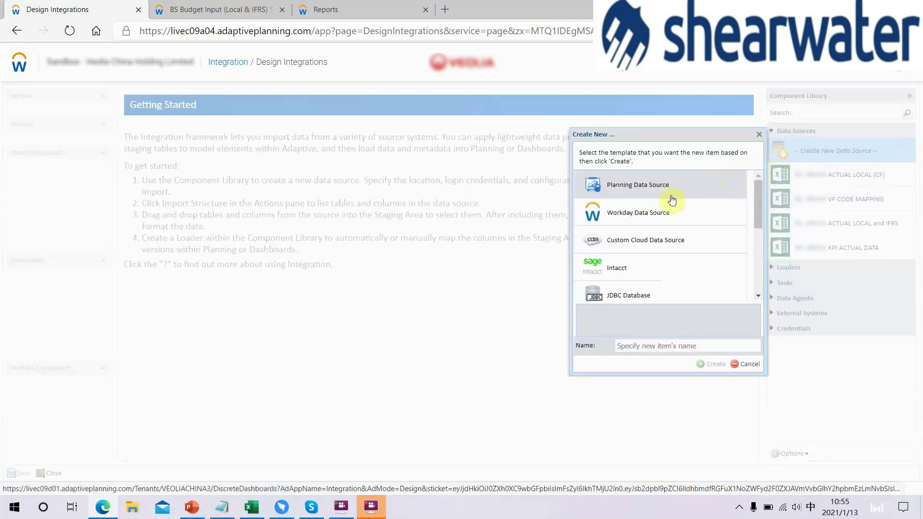
drag(760, 194, 760, 205)
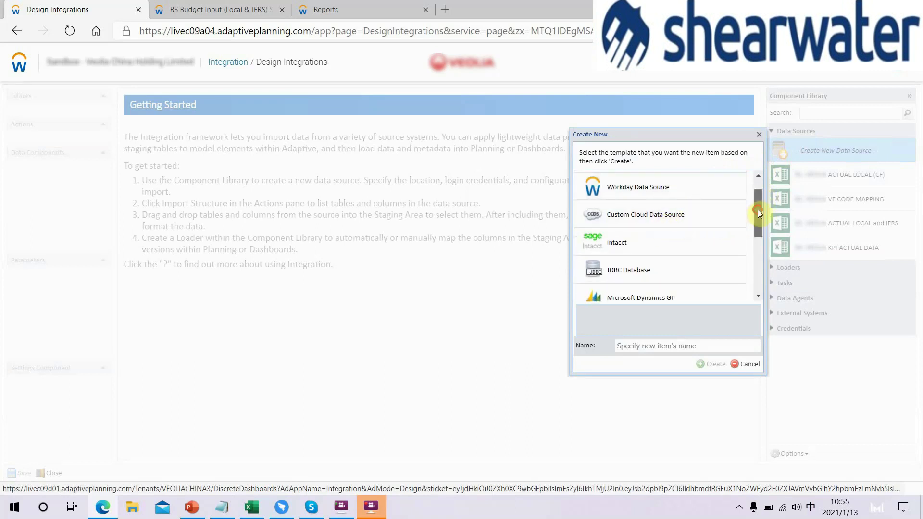
drag(758, 210, 759, 226)
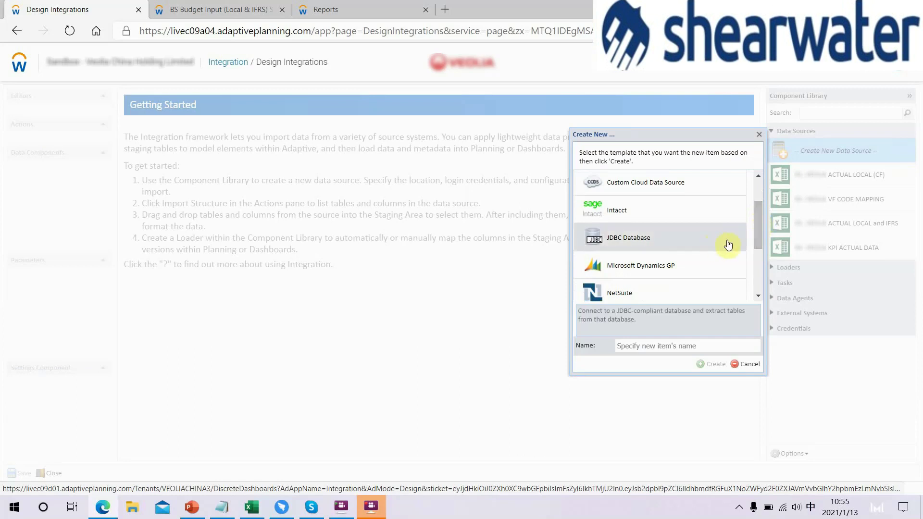
drag(758, 236, 757, 244)
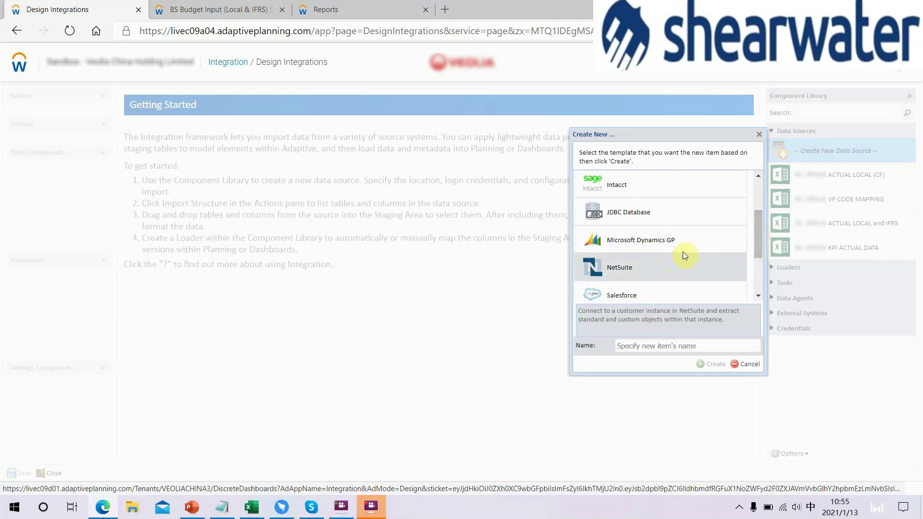
drag(759, 243, 758, 267)
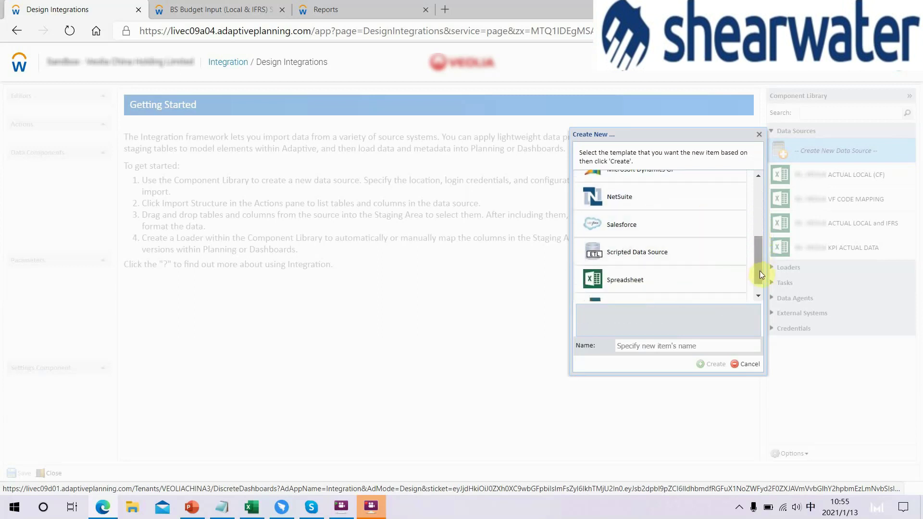
drag(761, 273, 760, 287)
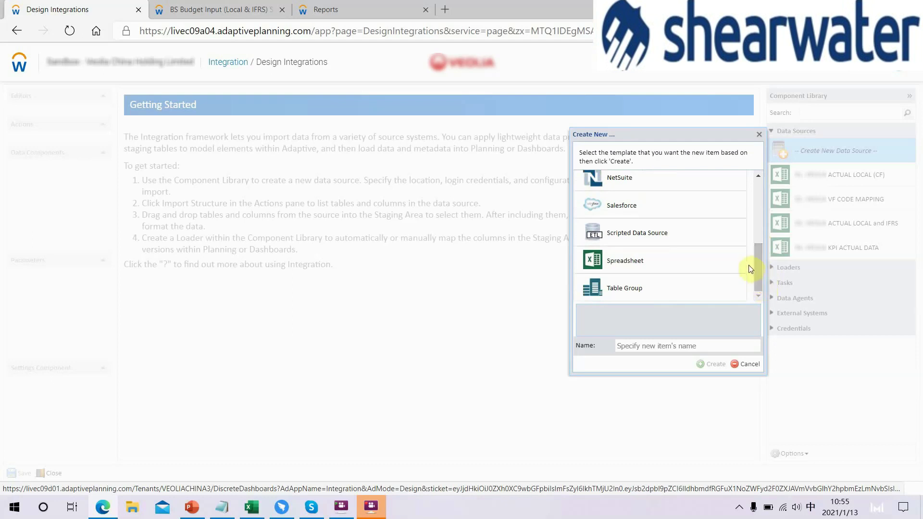
click(749, 364)
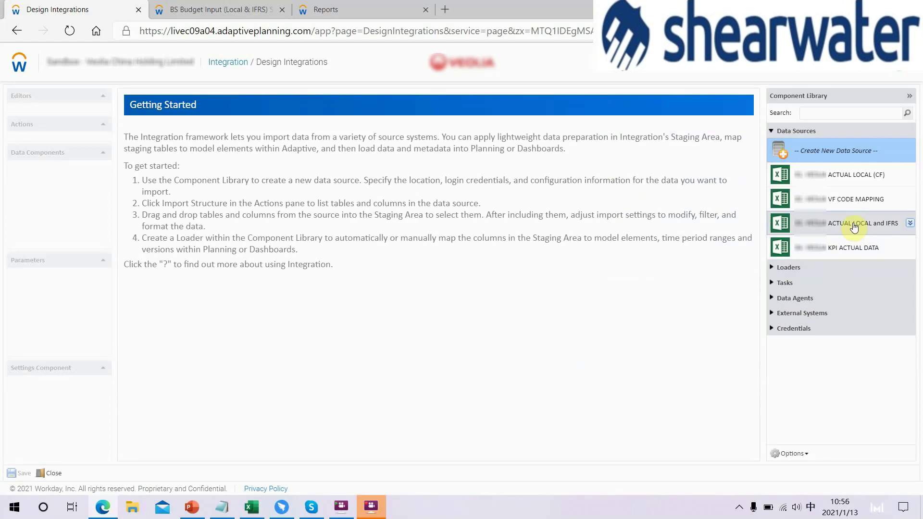
Open the ACTUAL LOCAL and IFRS data source and inspect the SQL.ACCOUNTGROUP column settings.
click(854, 224)
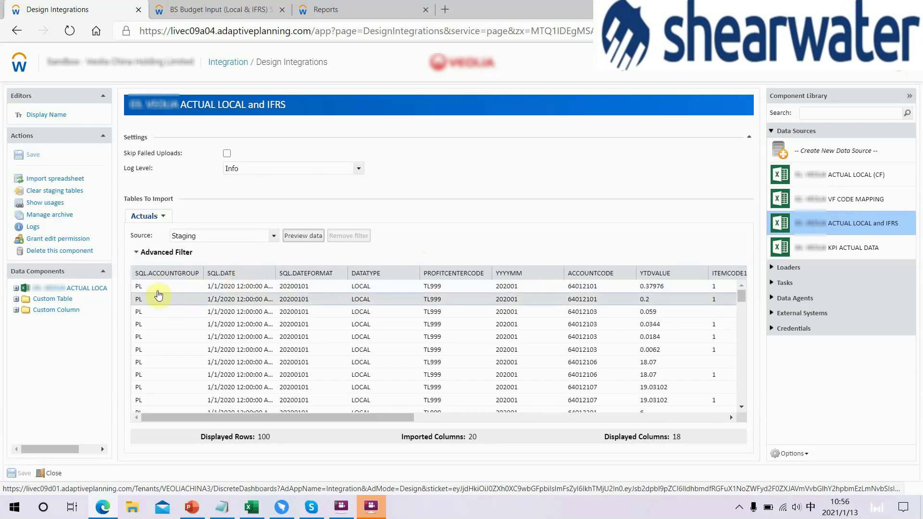
click(199, 273)
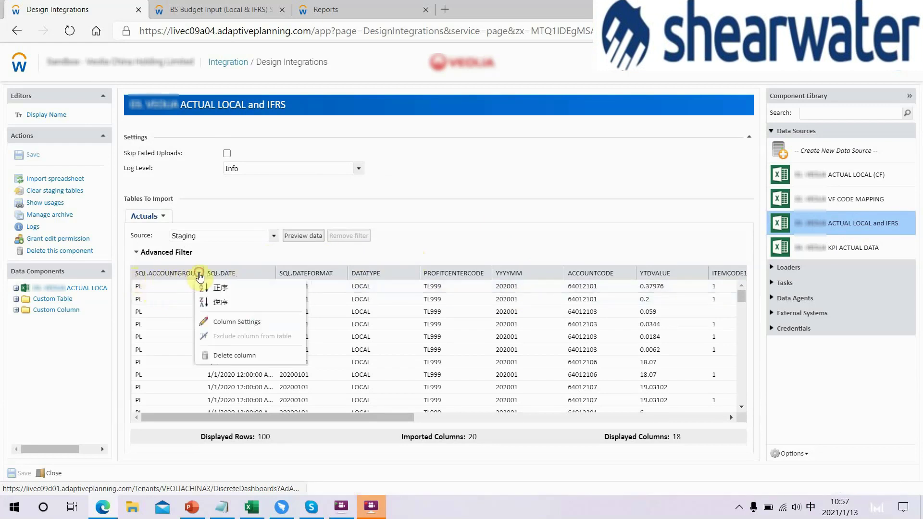
click(231, 321)
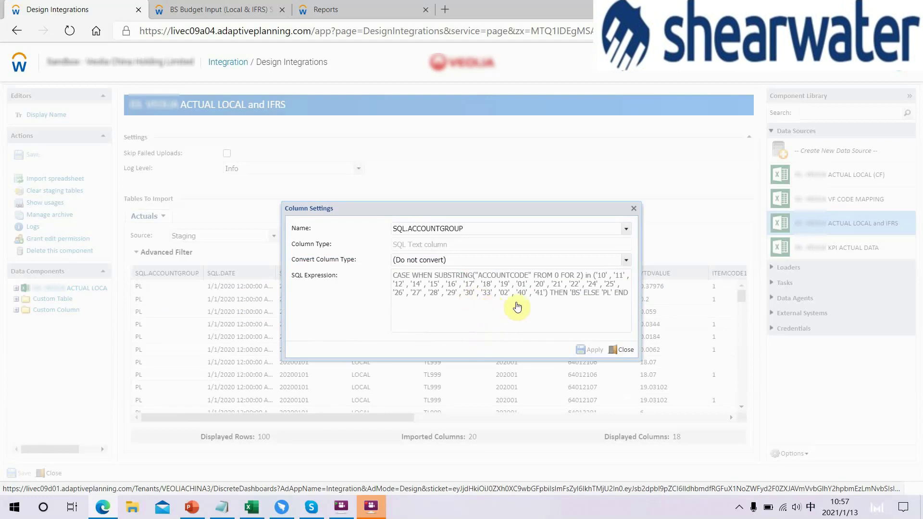
click(621, 350)
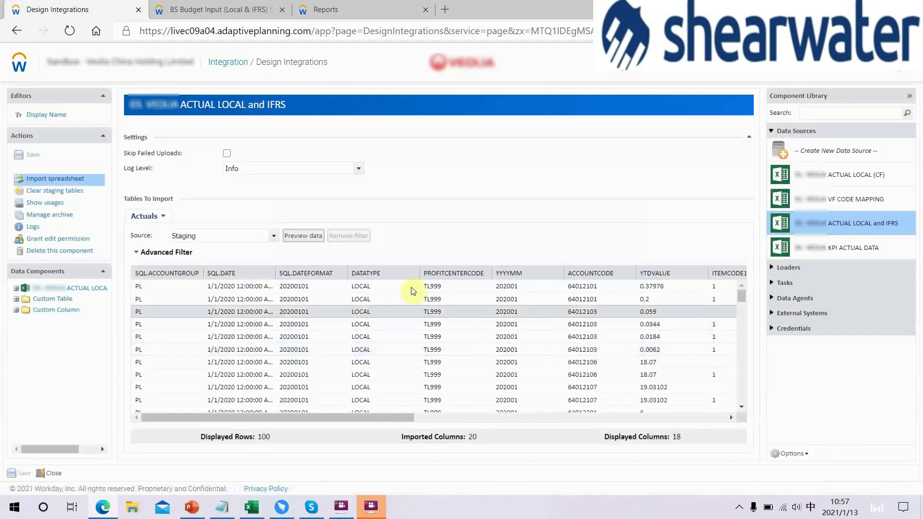
Look at the spreadsheet import without uploading, then list the existing loaders.
click(57, 180)
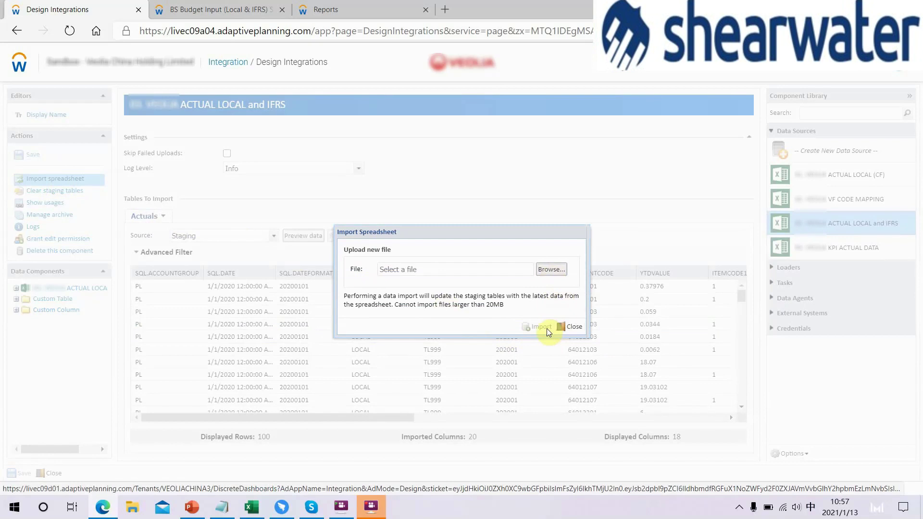
click(567, 329)
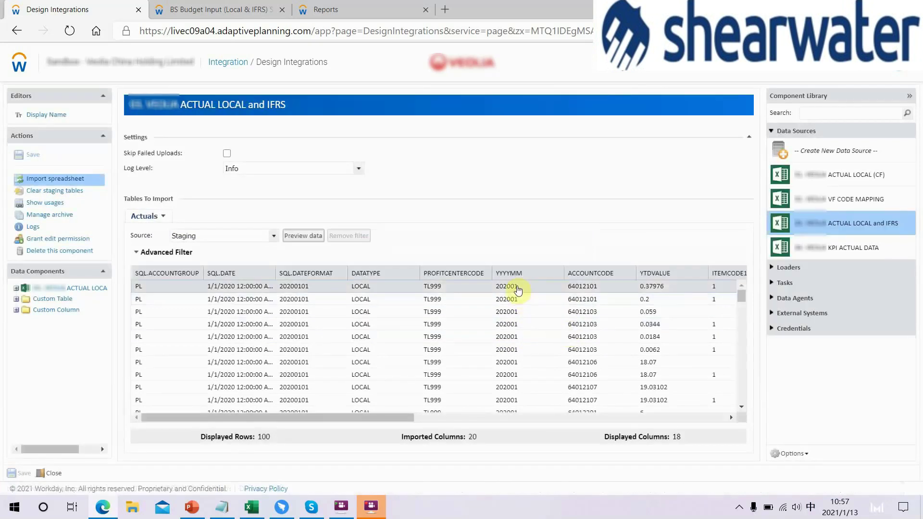
click(774, 268)
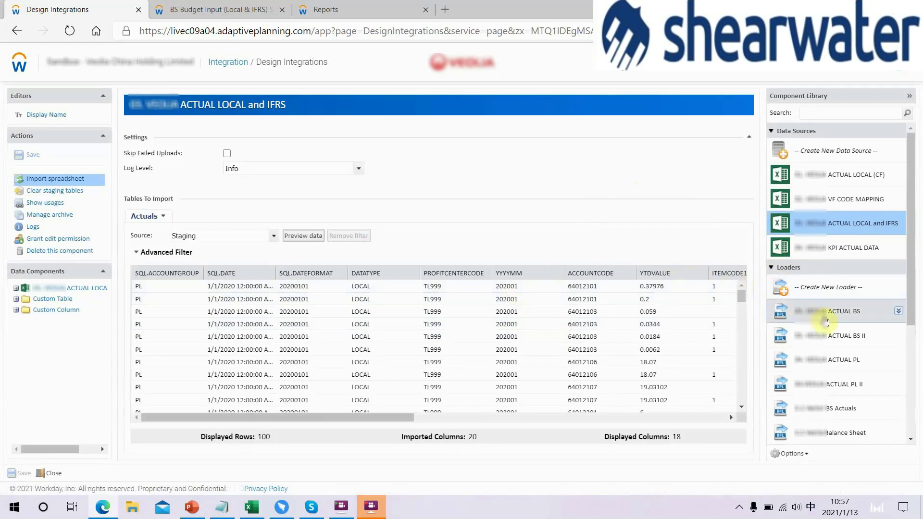
Open the ACTUAL BS loader and review its Budget Input profile and 10 of 10 column mappings.
click(827, 321)
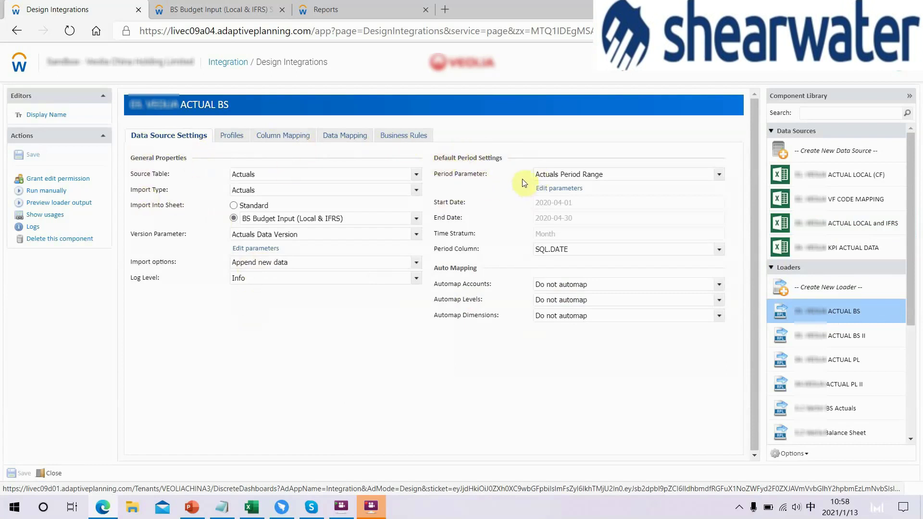
click(234, 136)
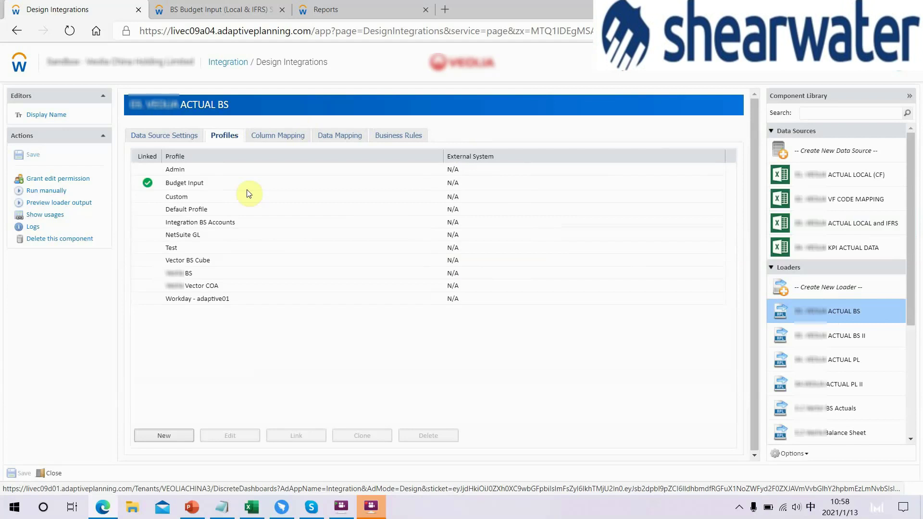
click(275, 139)
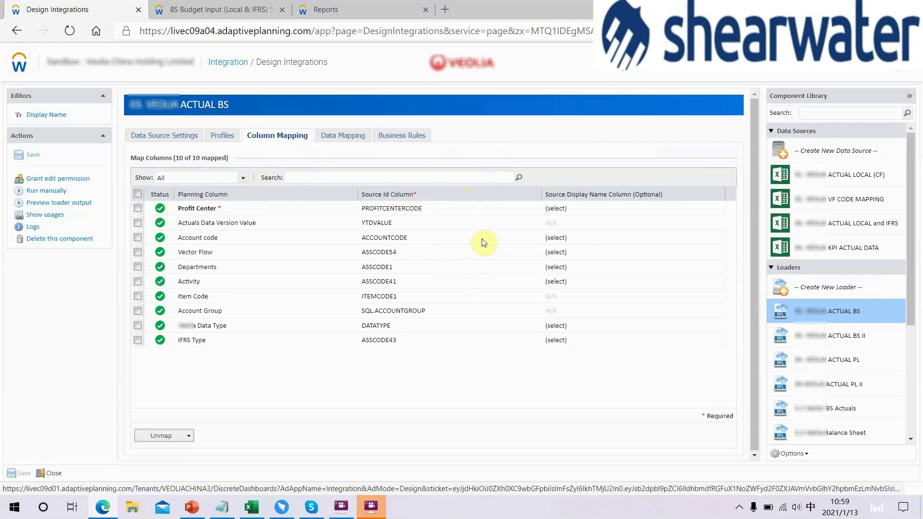
Review ACTUAL BS data mapping counts and show its SQL filter: ACCOUNTGROUP 'BS', ITEMCODE1 = 1, YTDVALUE <> 0.
click(354, 136)
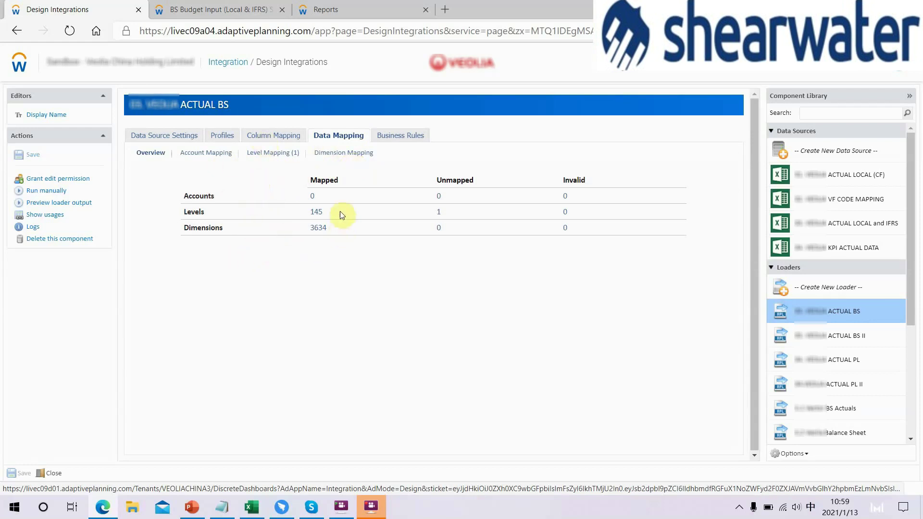
click(398, 135)
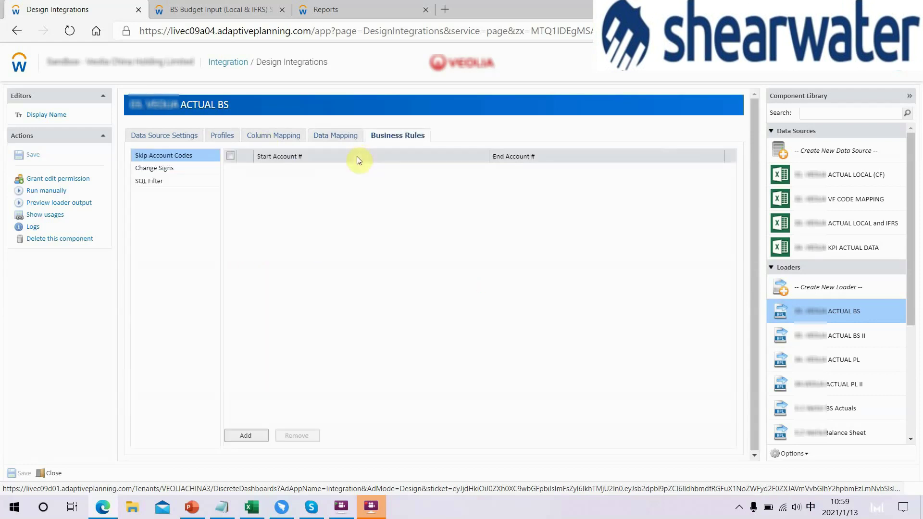
click(152, 181)
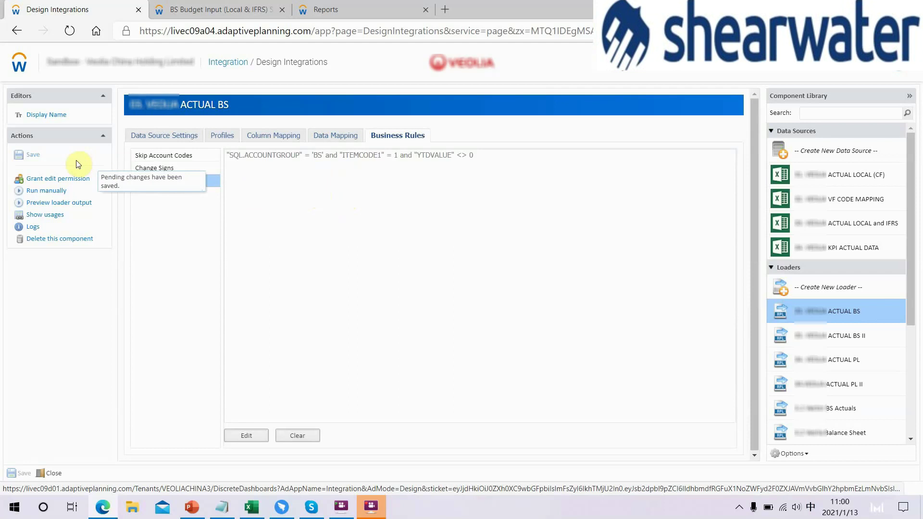
Review the Apr 2020 append-new-data run settings without running, then go to the BS Budget Input sheet.
click(57, 192)
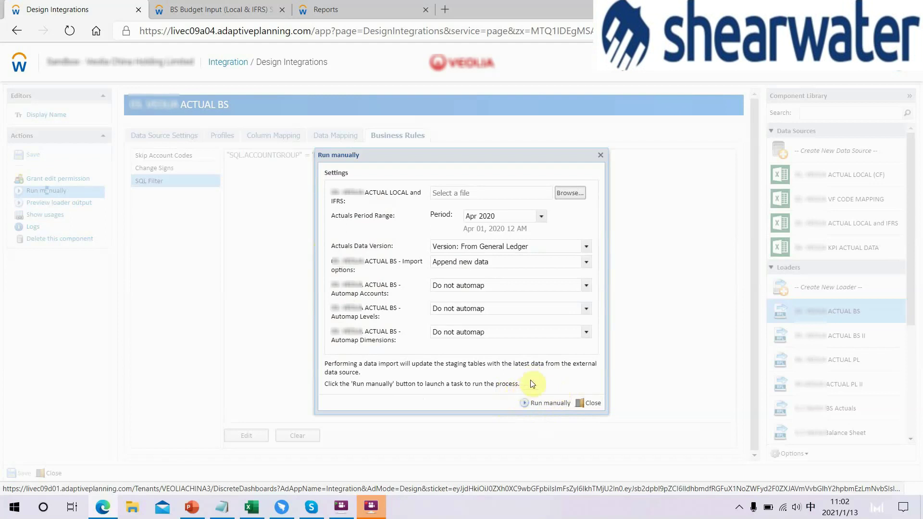
click(580, 403)
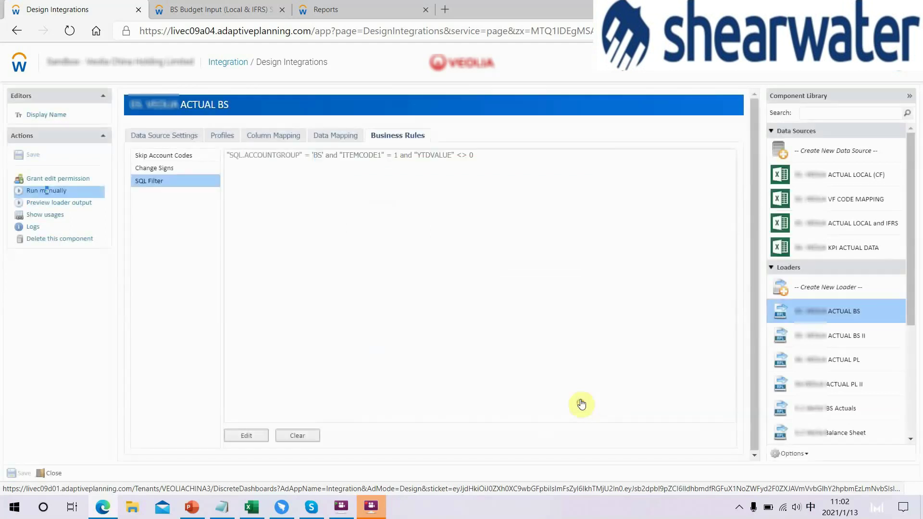
click(188, 11)
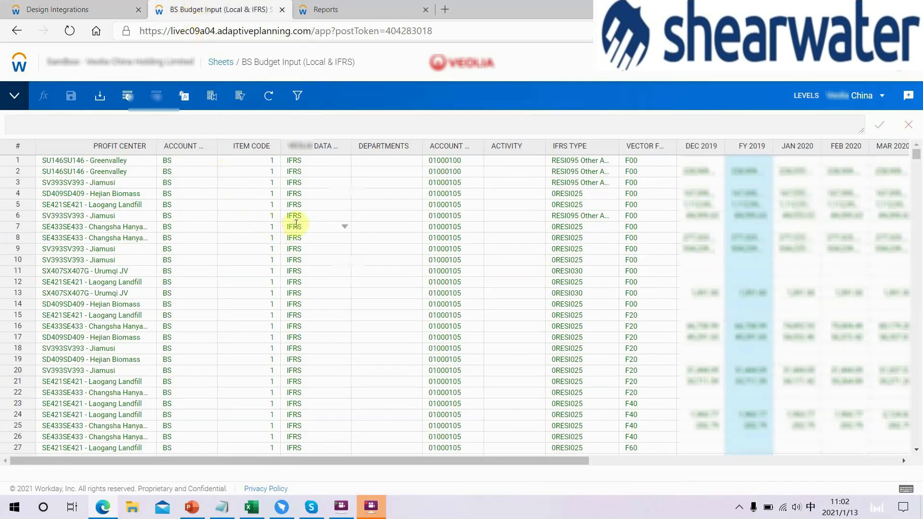